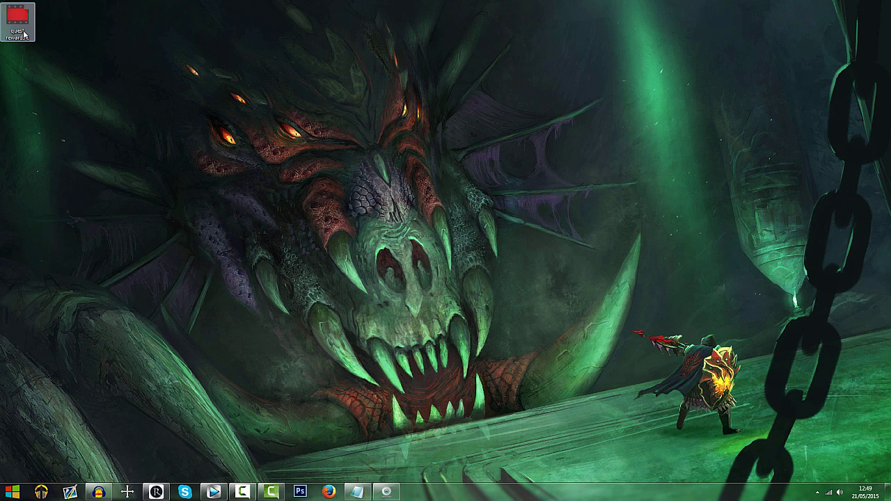
Restore the RuneScape client window from the taskbar so its login screen is showing
right_click(16, 9)
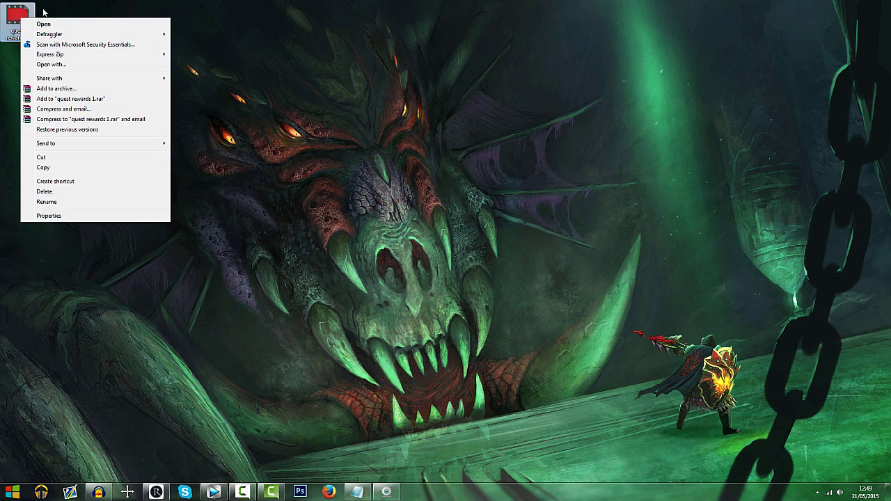
click(46, 12)
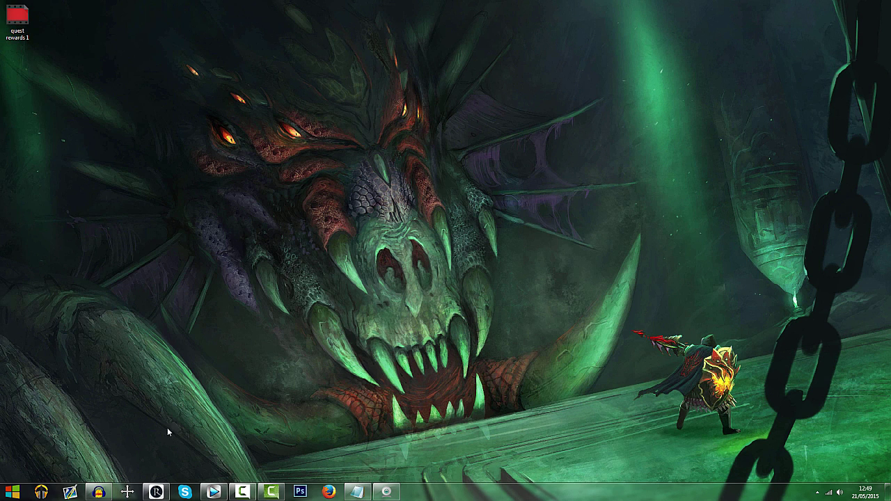
click(157, 492)
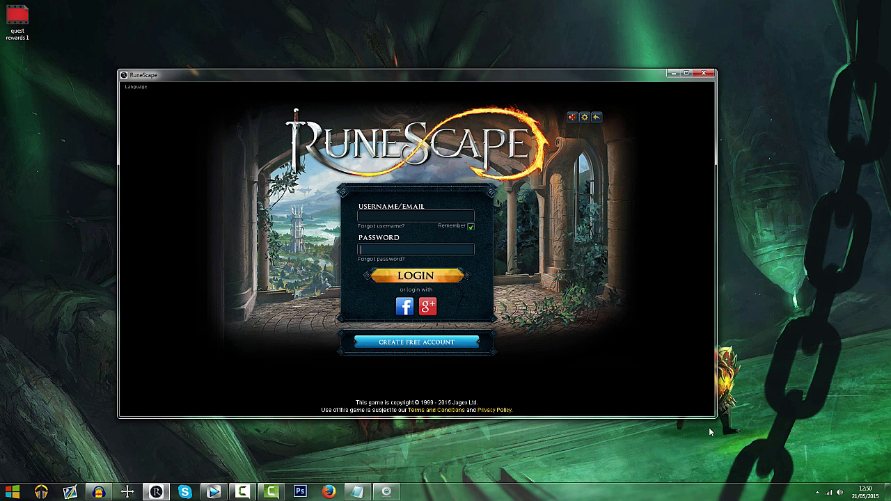
Resize the RuneScape window to Sizer's RS Client 720 preset
drag(703, 406, 591, 392)
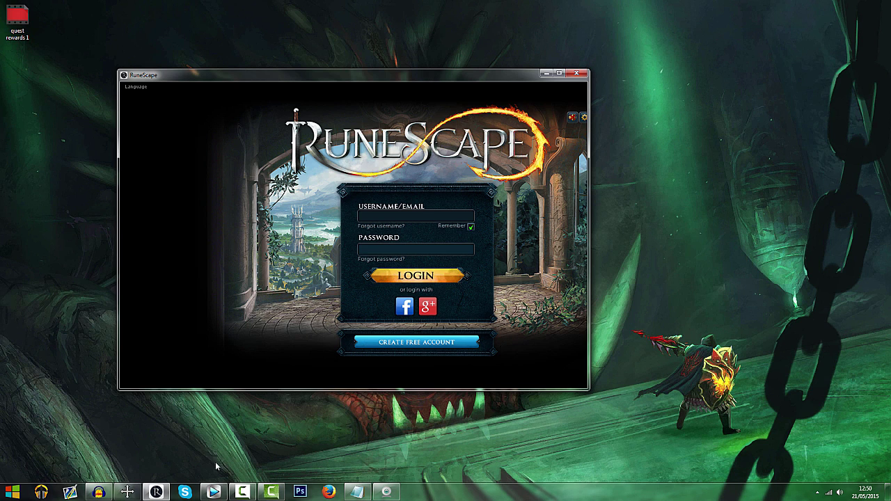
right_click(319, 74)
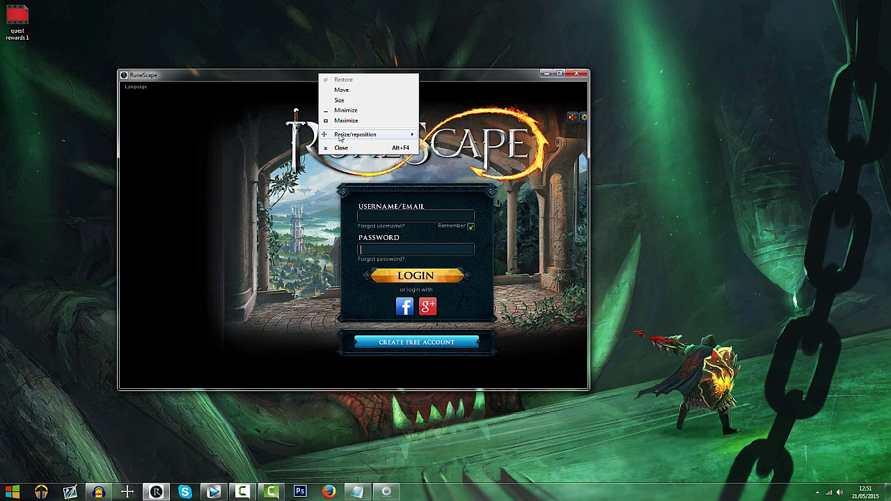
mouse_move(339, 137)
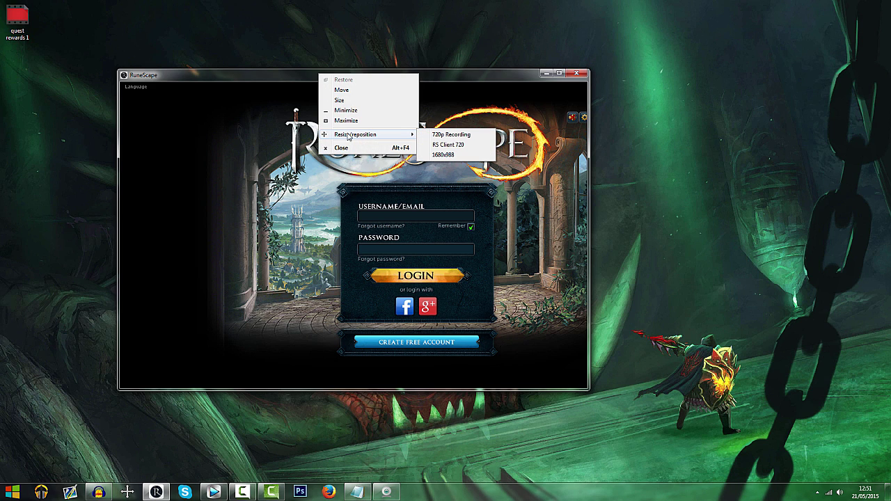
click(469, 148)
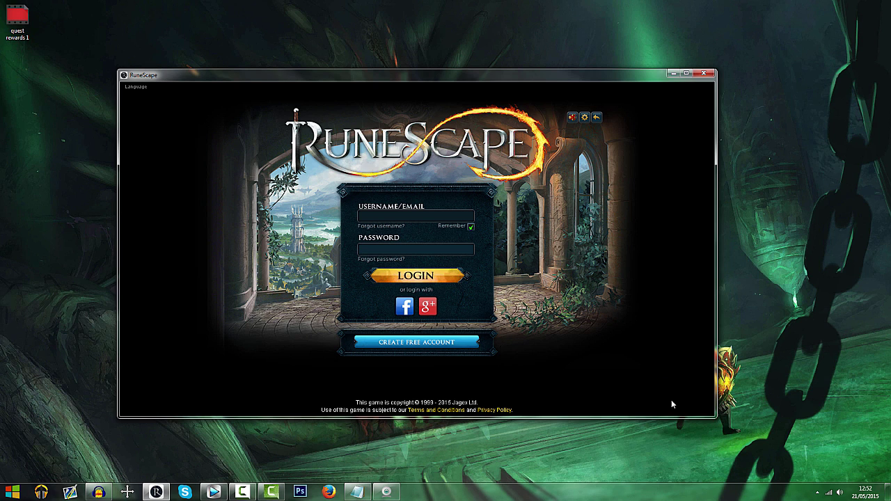
click(818, 492)
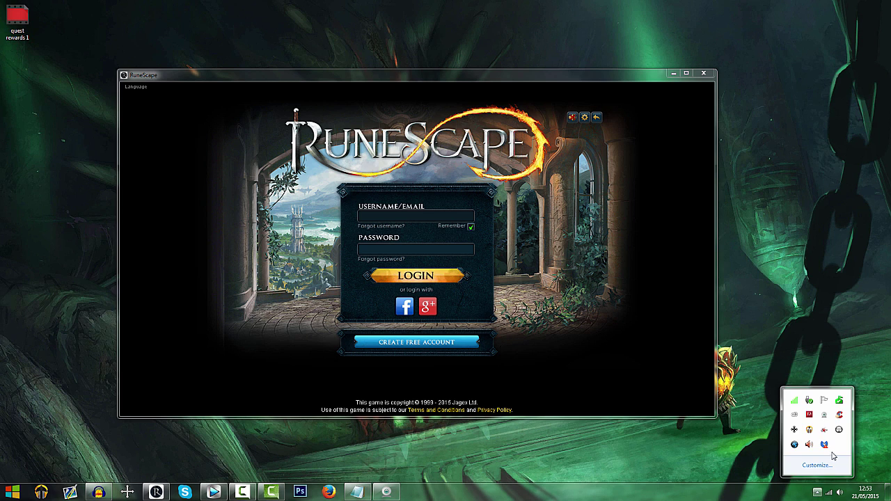
right_click(796, 431)
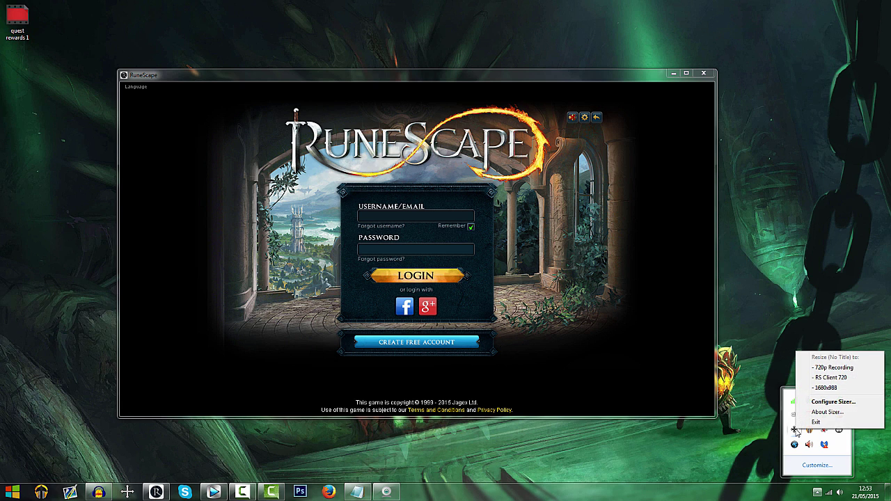
click(826, 403)
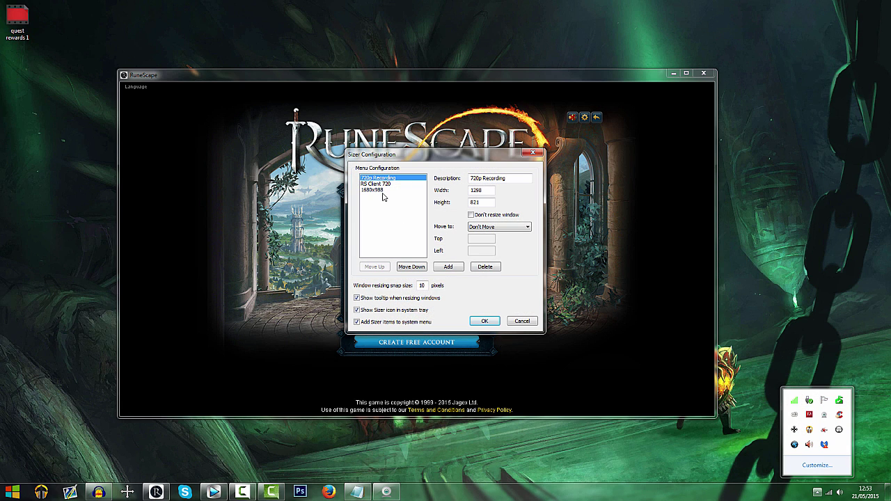
click(376, 184)
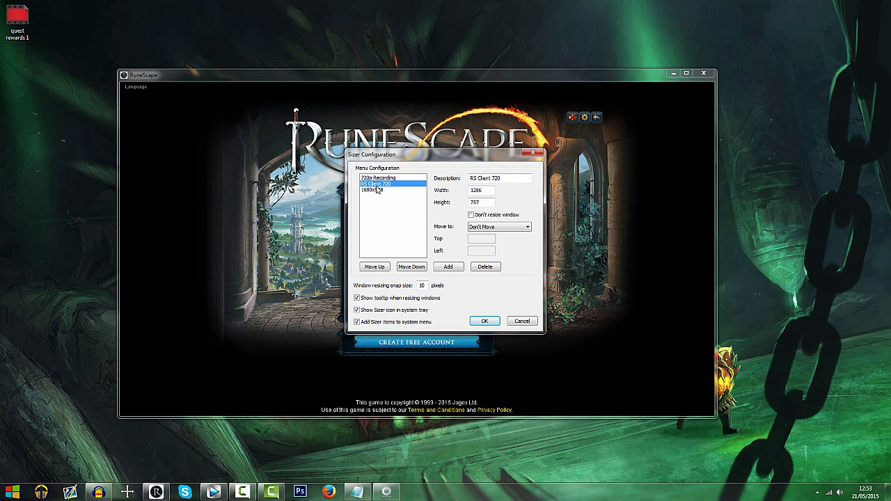
double_click(476, 190)
double_click(473, 201)
drag(503, 178, 469, 179)
click(509, 183)
click(402, 179)
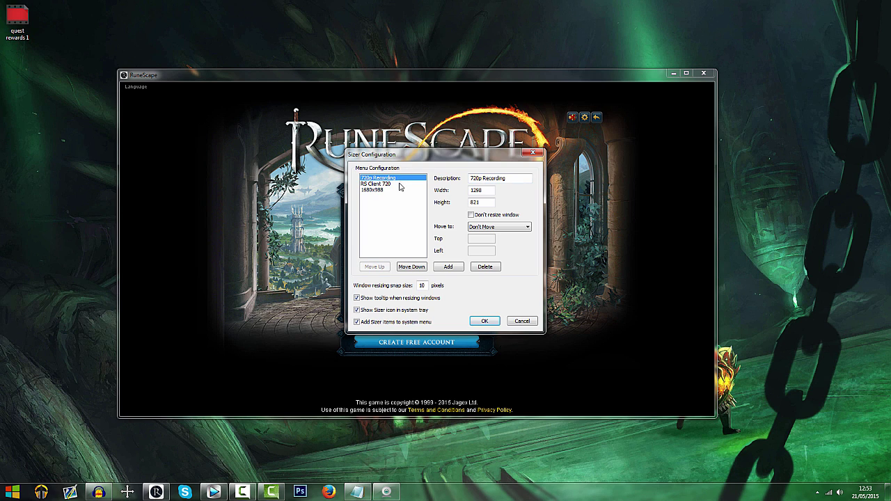
drag(491, 190, 468, 202)
click(403, 185)
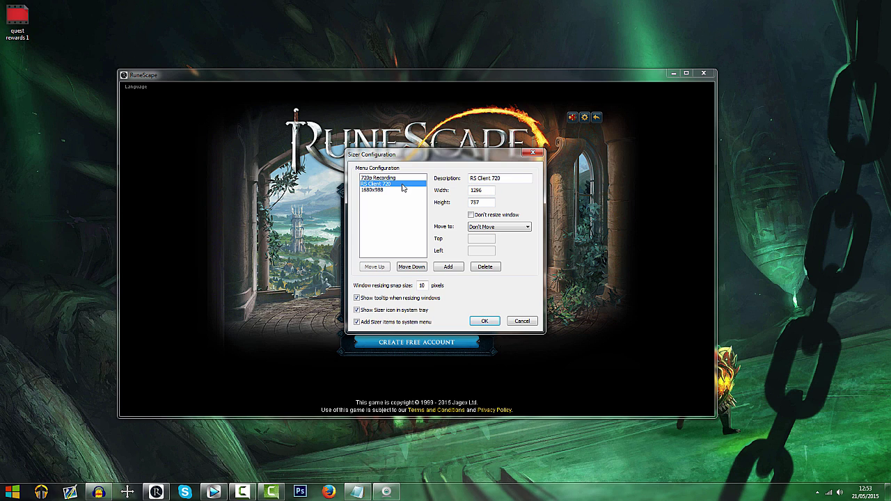
drag(489, 193, 468, 202)
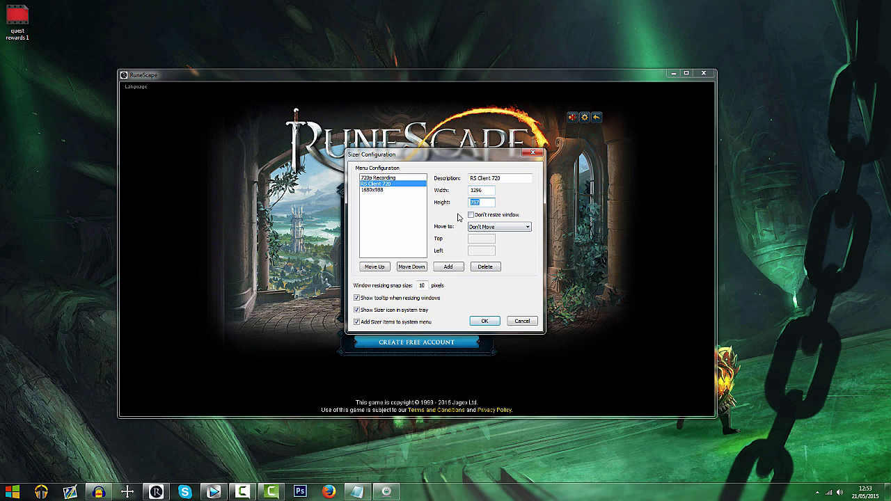
click(484, 322)
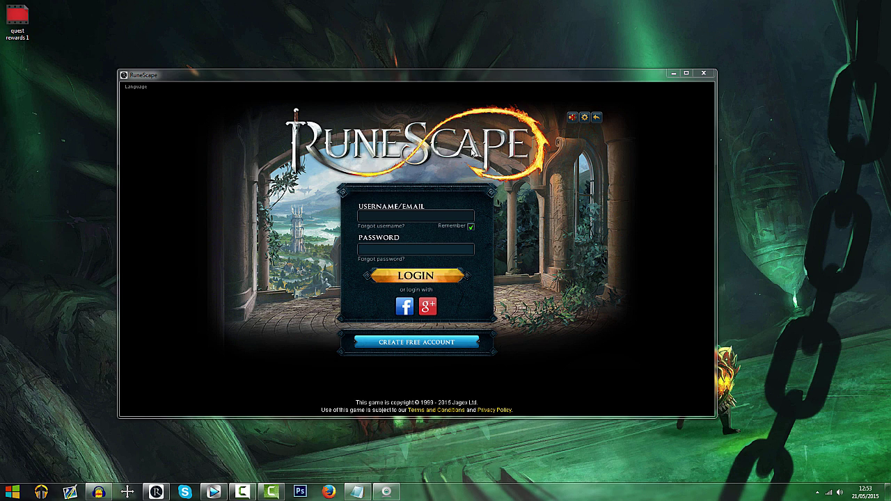
Resize the RuneScape window to the 1680x988 preset and move it toward screen centre
drag(118, 71, 345, 151)
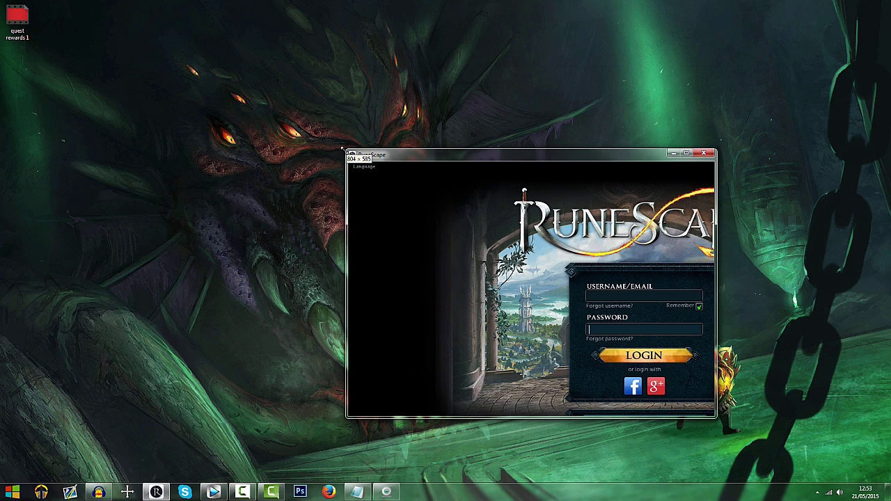
right_click(410, 157)
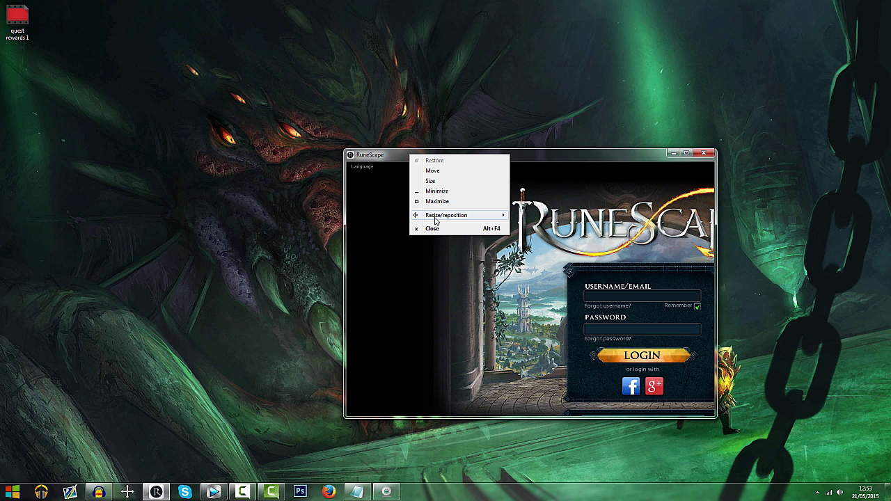
mouse_move(446, 215)
click(532, 237)
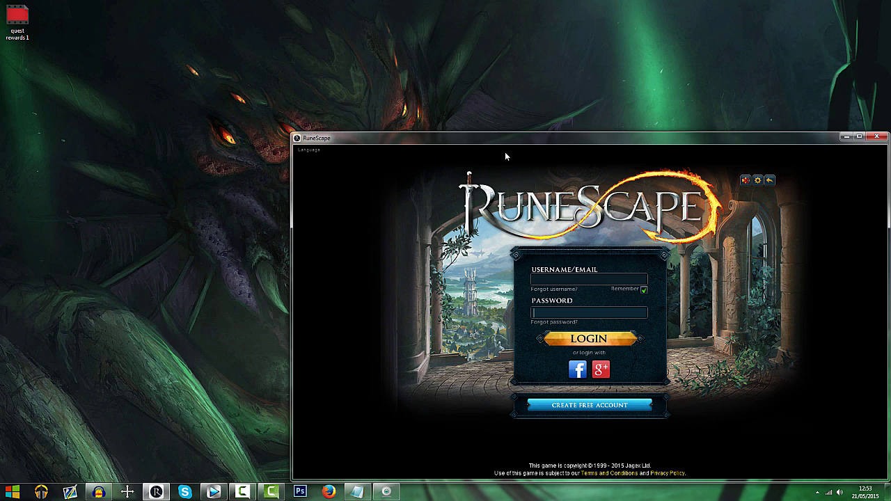
drag(497, 144, 390, 105)
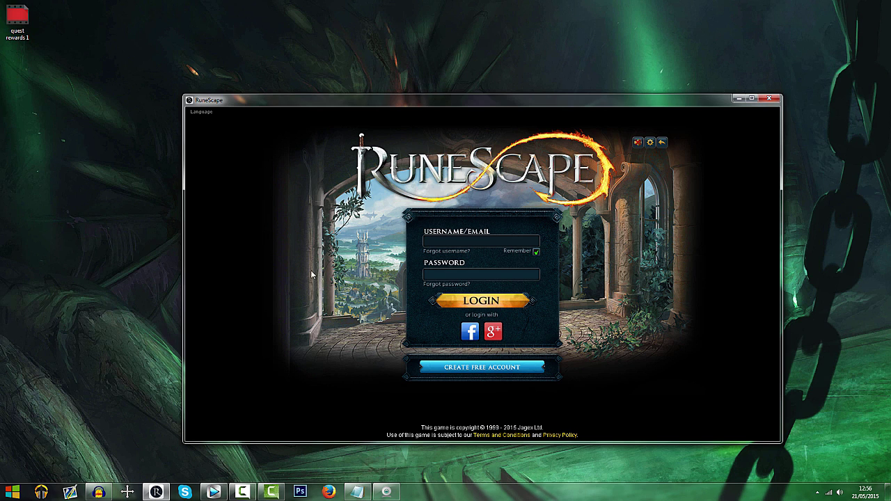
Bring up the Camtasia Studio and Camtasia Recorder 8 task lists from the taskbar
right_click(270, 493)
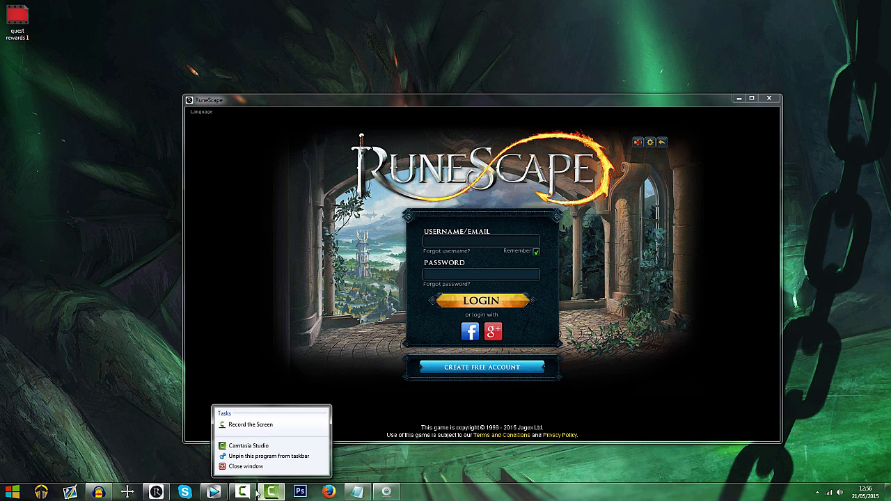
right_click(244, 493)
right_click(242, 493)
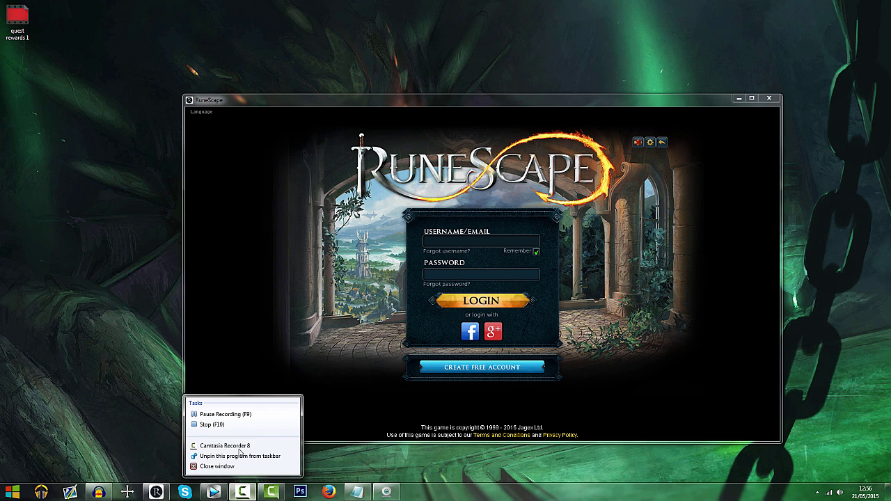
click(143, 353)
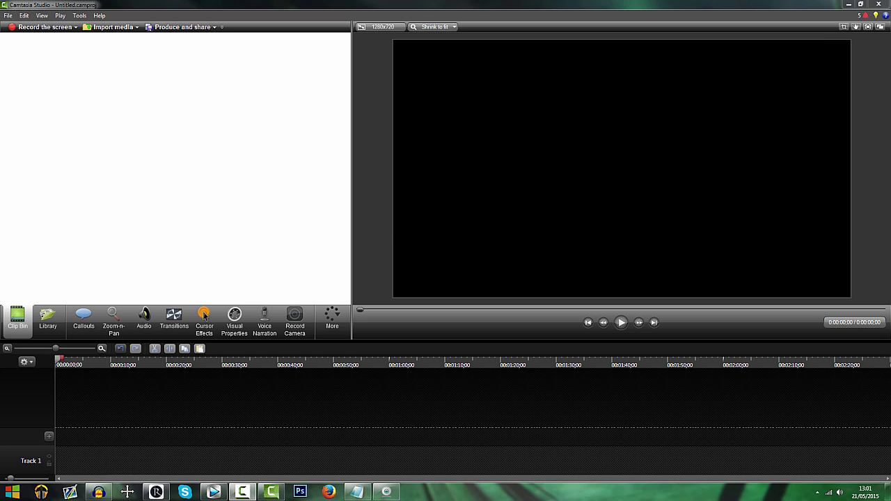
Import quest rewards 1.trec from Explorer into the Clip Bin
drag(813, 328, 170, 123)
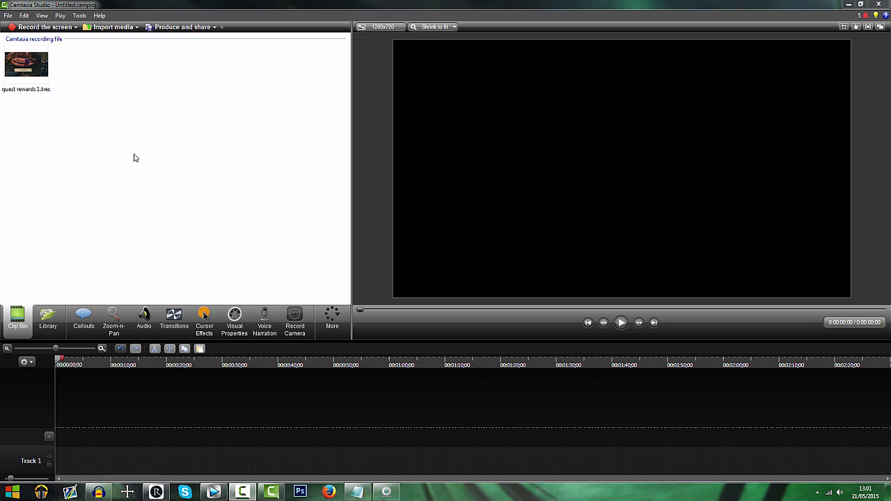
click(107, 28)
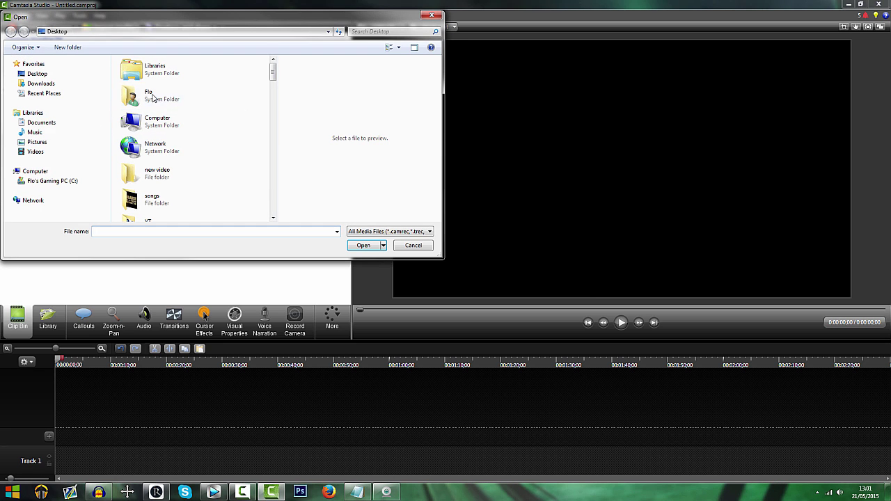
click(410, 245)
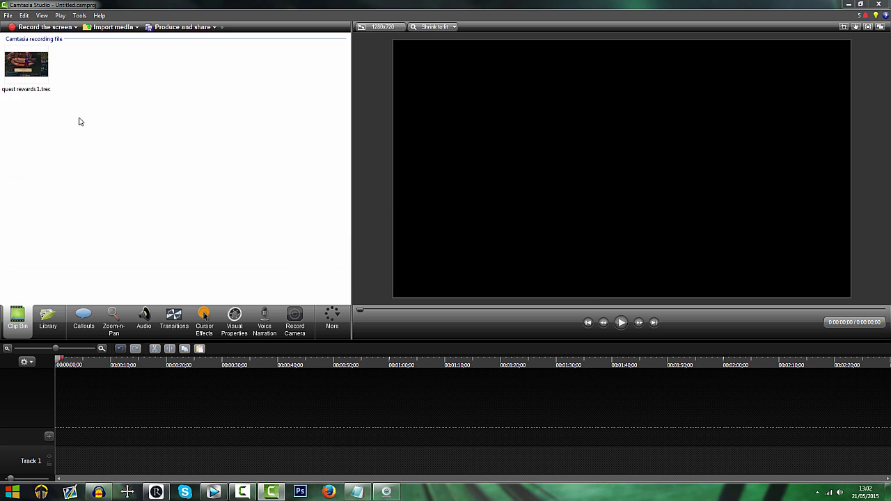
click(53, 321)
click(84, 322)
click(113, 322)
click(152, 324)
click(174, 324)
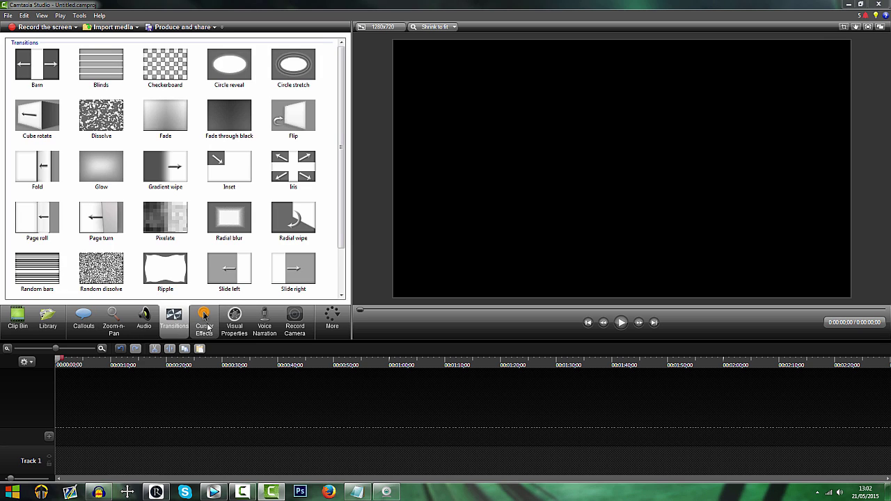
click(204, 324)
click(238, 324)
click(172, 326)
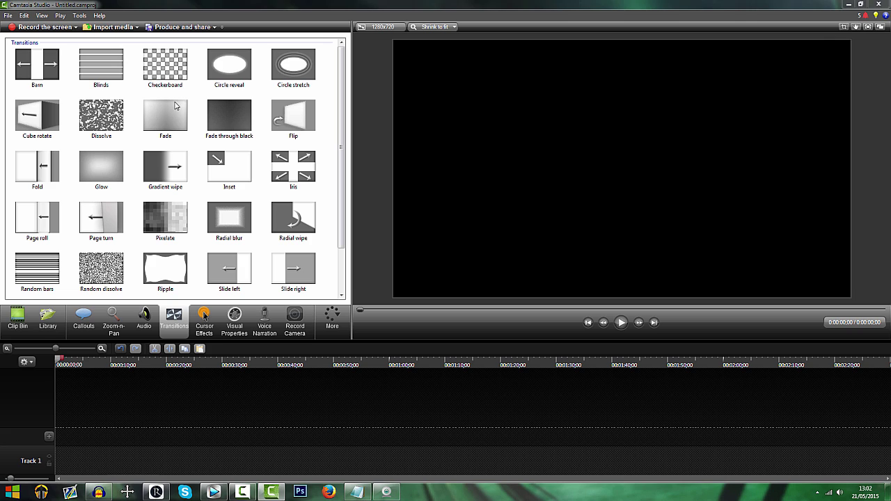
click(144, 319)
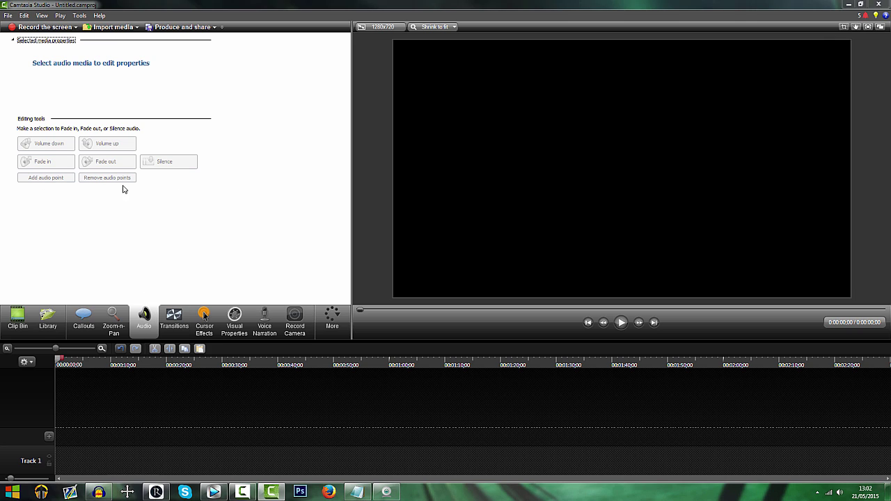
click(28, 317)
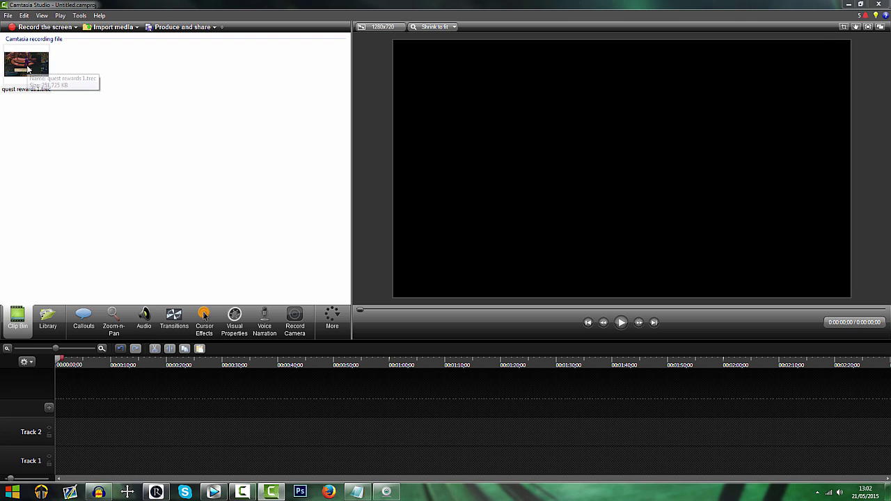
Put quest rewards 1.trec on Track 1 and preview the 1:16 gameplay clip
drag(27, 66, 62, 461)
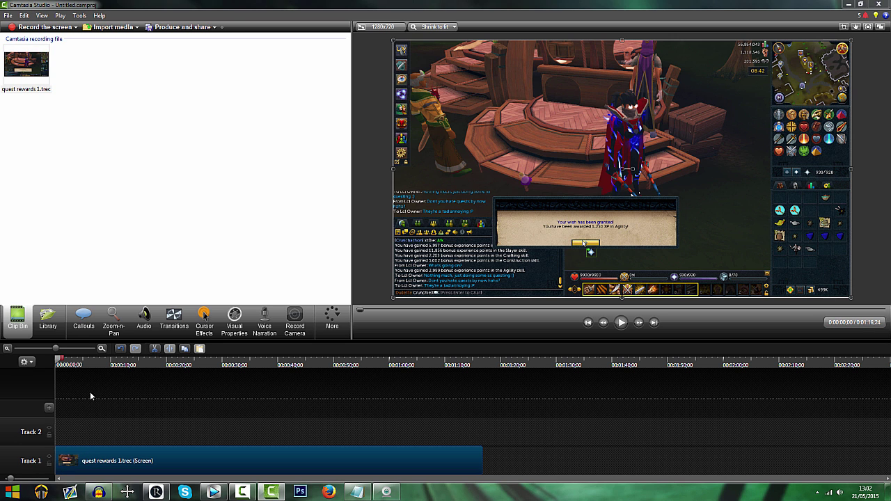
click(620, 323)
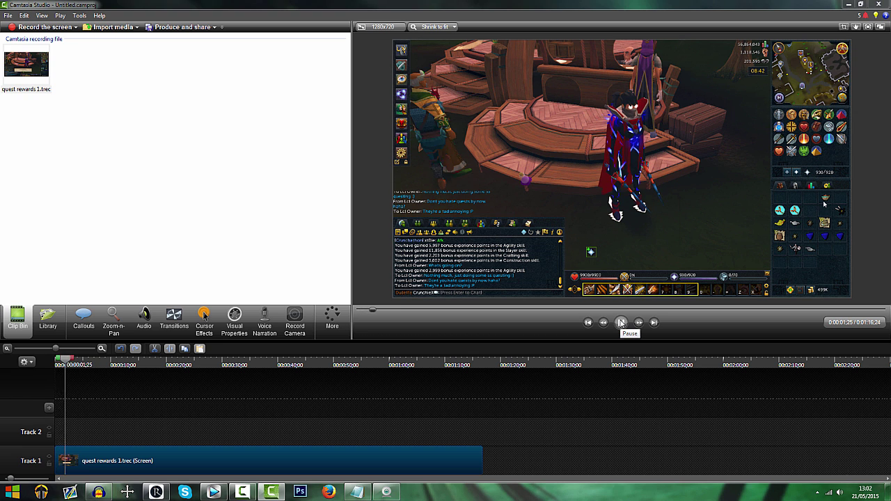
drag(320, 358, 287, 359)
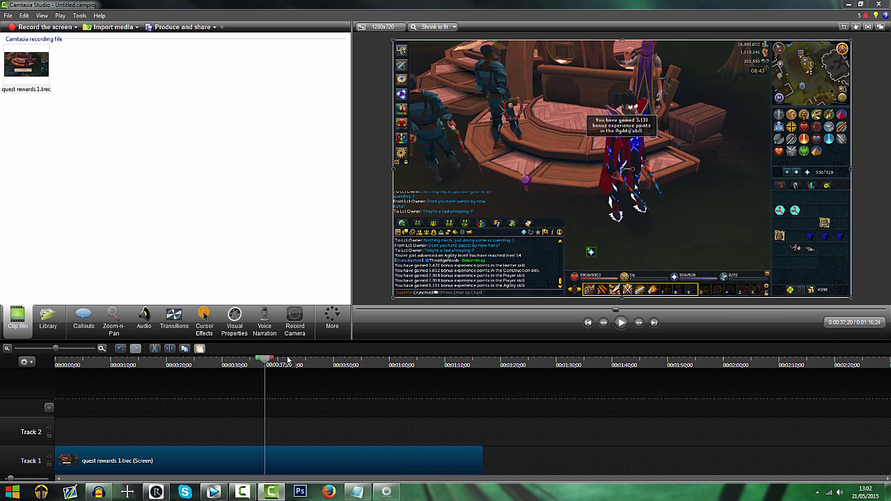
click(375, 30)
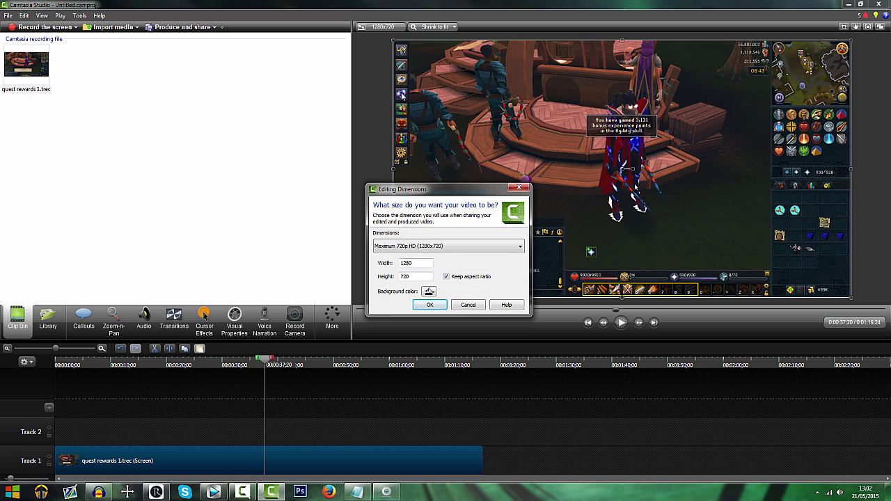
click(424, 249)
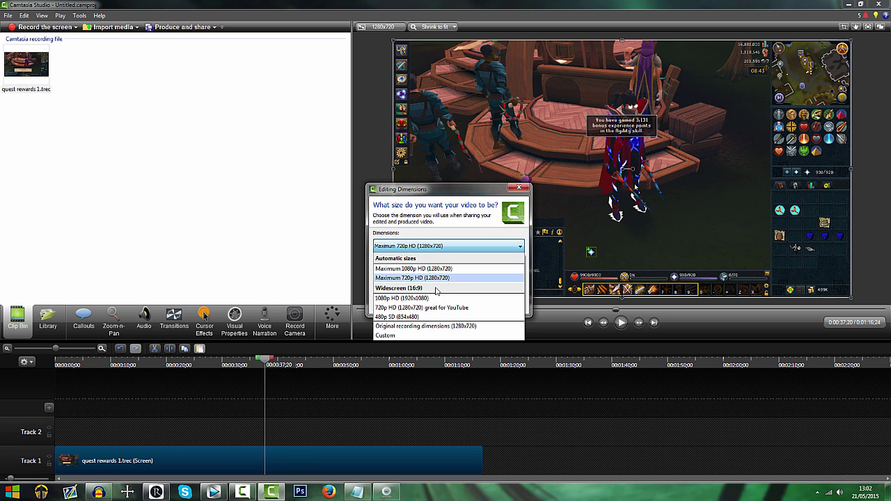
click(391, 152)
click(468, 305)
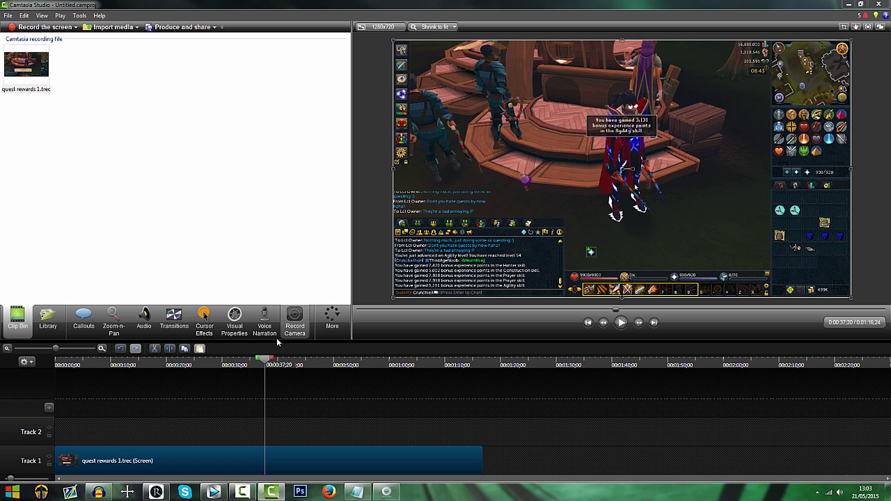
Split the Track 1 clip at 0:22:15 and move the right-hand piece out to about 0:30
drag(269, 361, 183, 362)
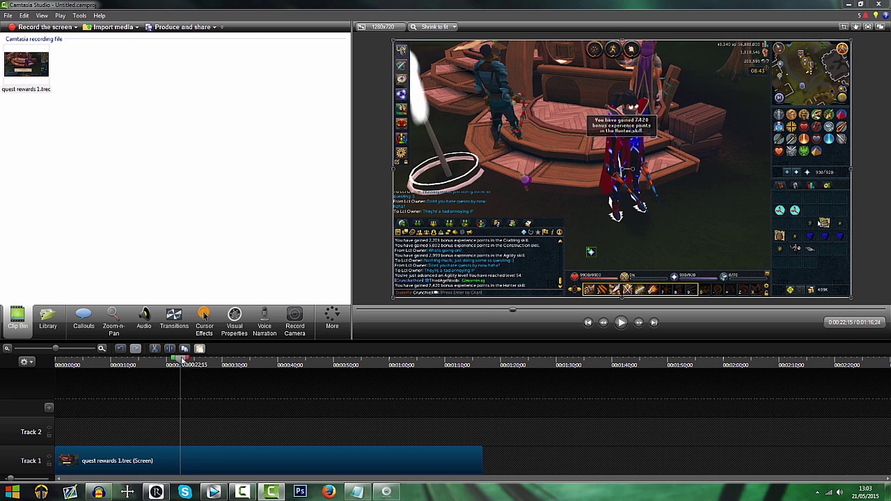
click(171, 464)
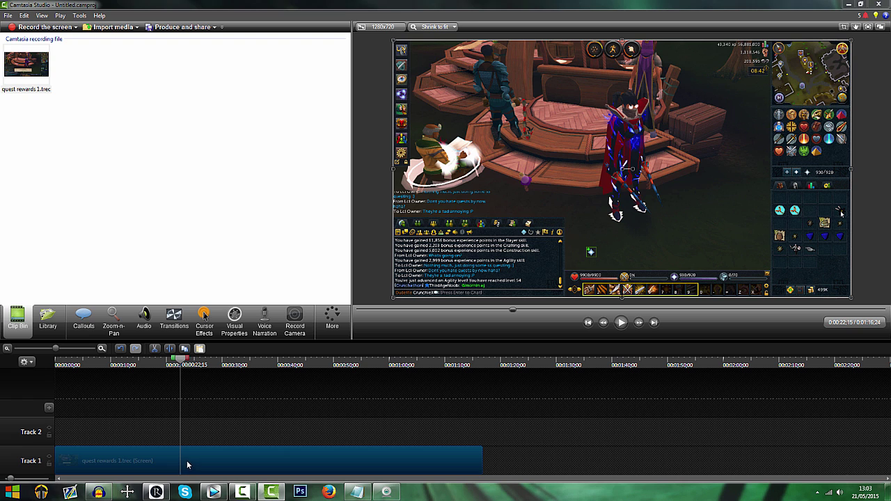
key(s)
drag(190, 460, 224, 409)
drag(185, 360, 404, 369)
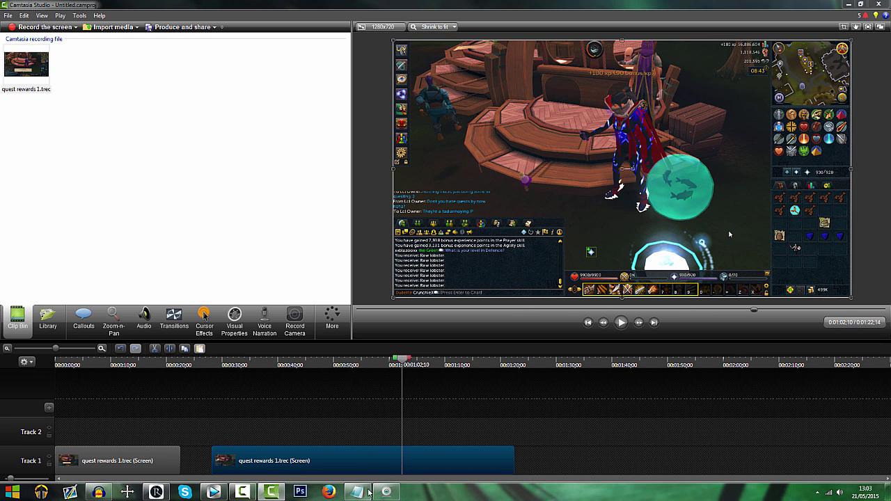
Split again, move the middle piece to Track 2, and close the gap on Track 1
key(s)
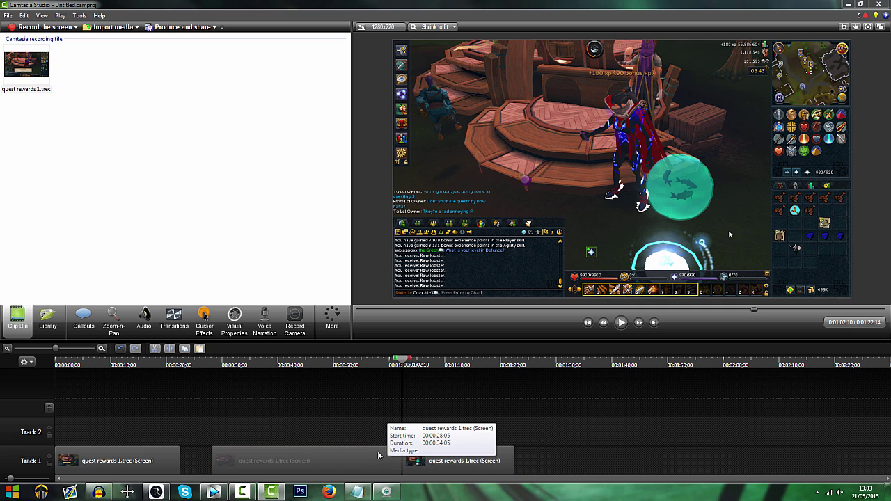
click(298, 458)
drag(298, 458, 272, 434)
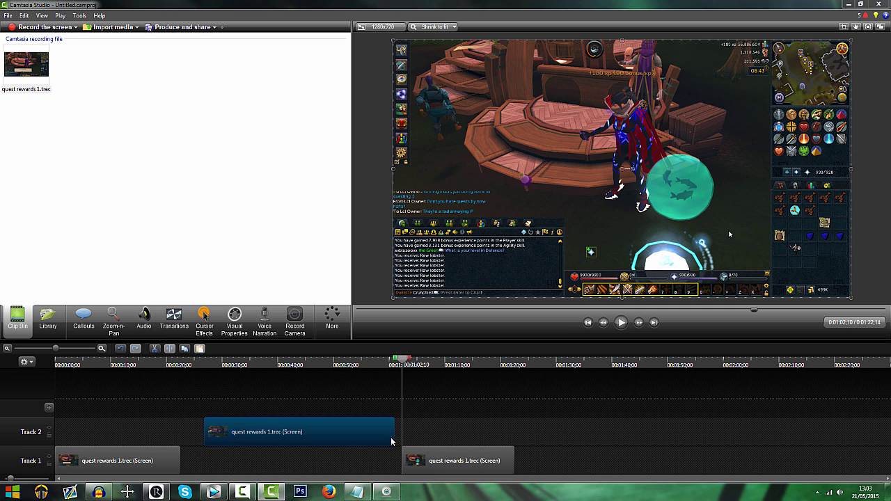
drag(328, 432, 433, 433)
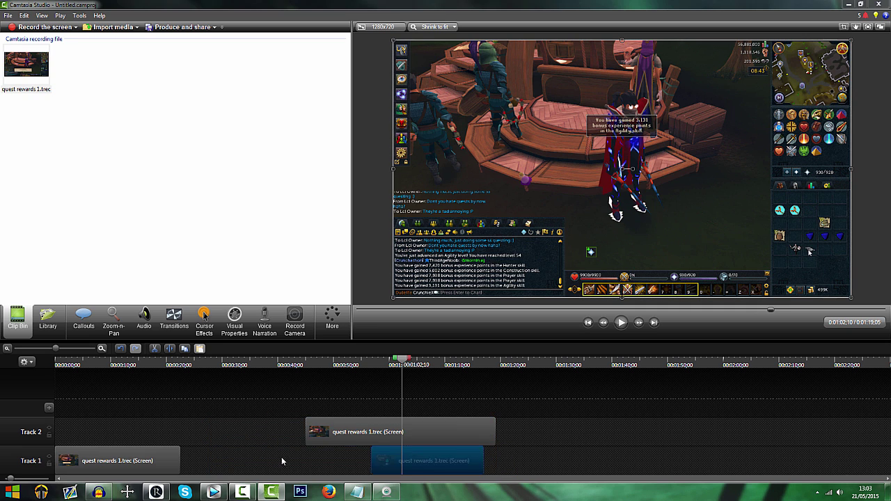
drag(282, 461, 230, 461)
drag(193, 364, 165, 368)
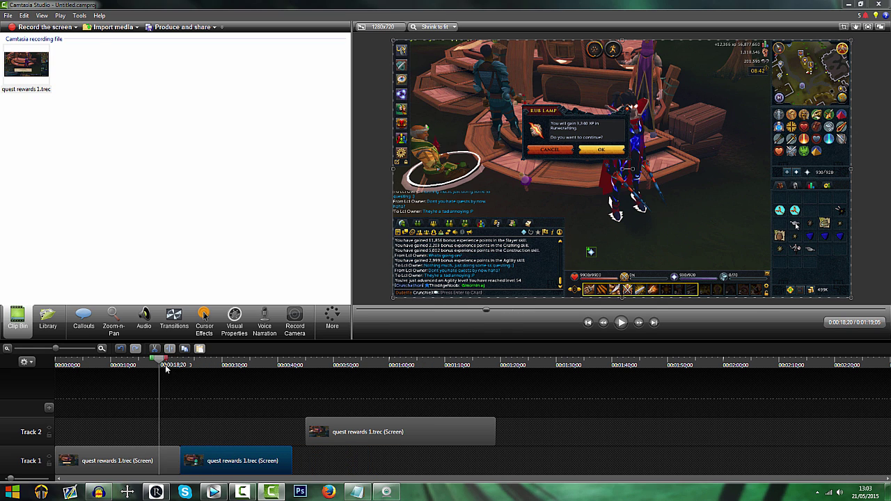
key(space)
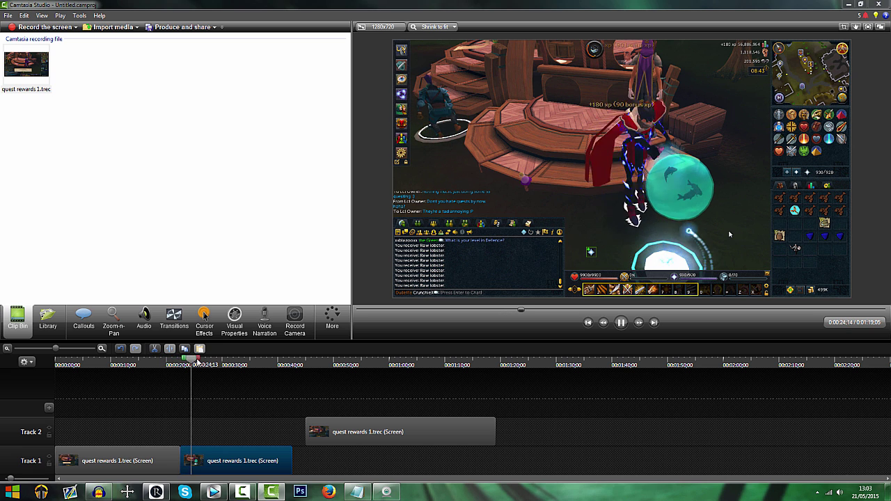
key(space)
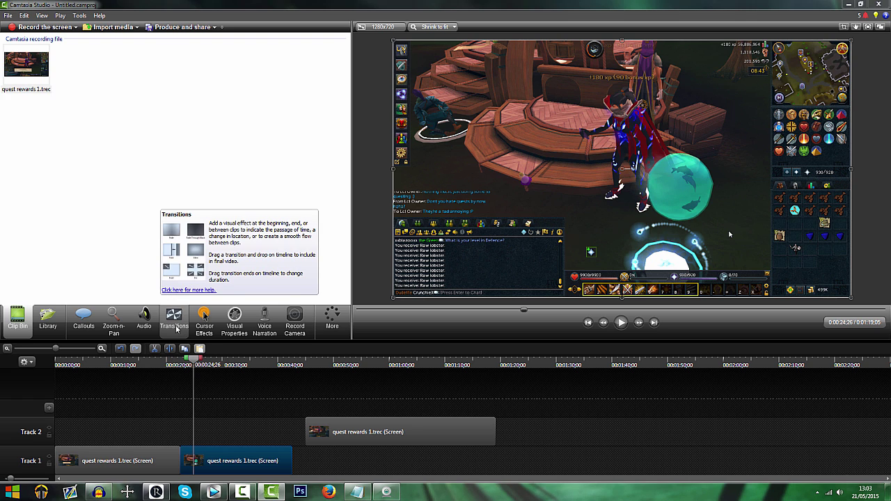
Try a Dissolve transition between the two Track 1 clips and preview it
click(179, 326)
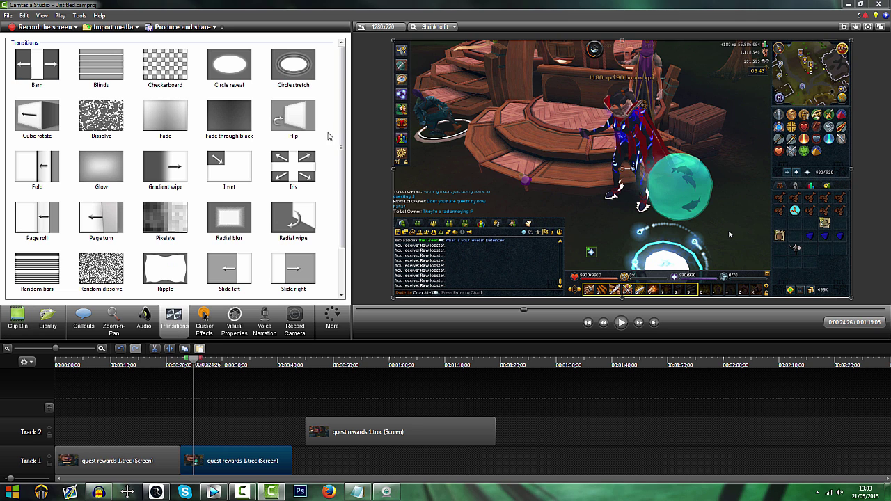
scroll(334, 137, down, 2)
scroll(321, 134, up, 2)
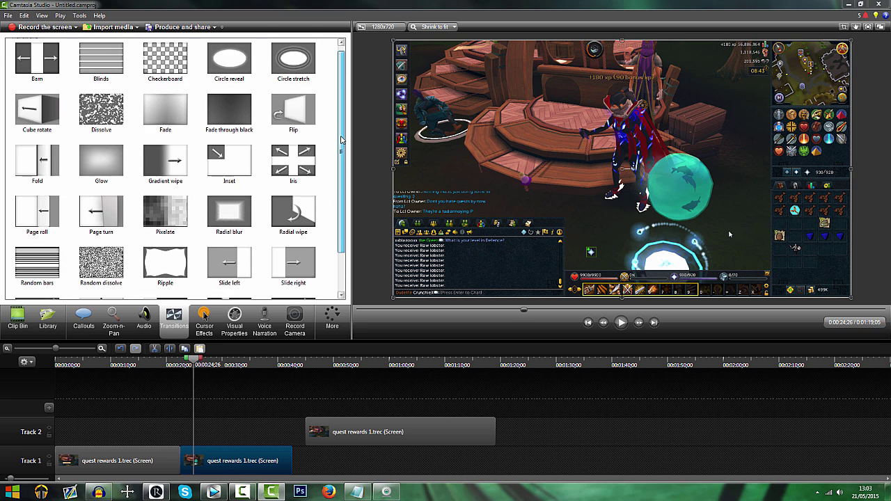
drag(101, 115, 179, 461)
click(177, 365)
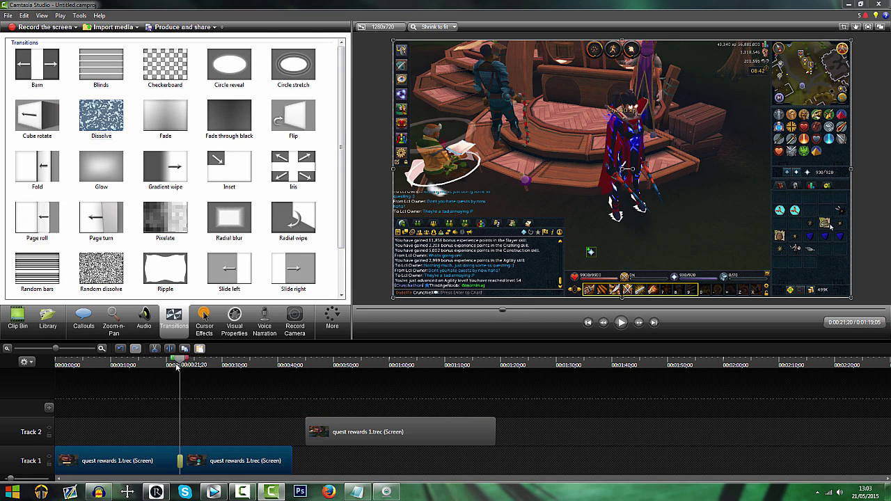
key(space)
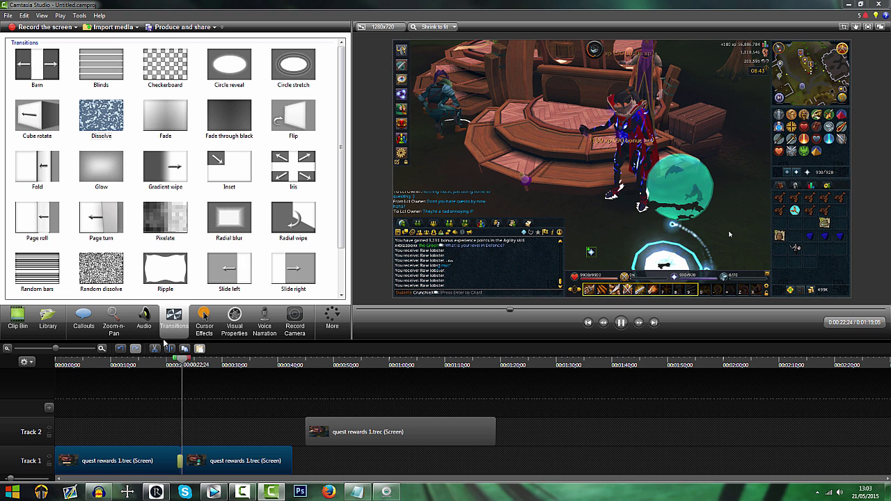
key(space)
Put a Fade transition on the clip junction and preview it from 0:22;15
drag(165, 115, 182, 460)
click(181, 367)
key(space)
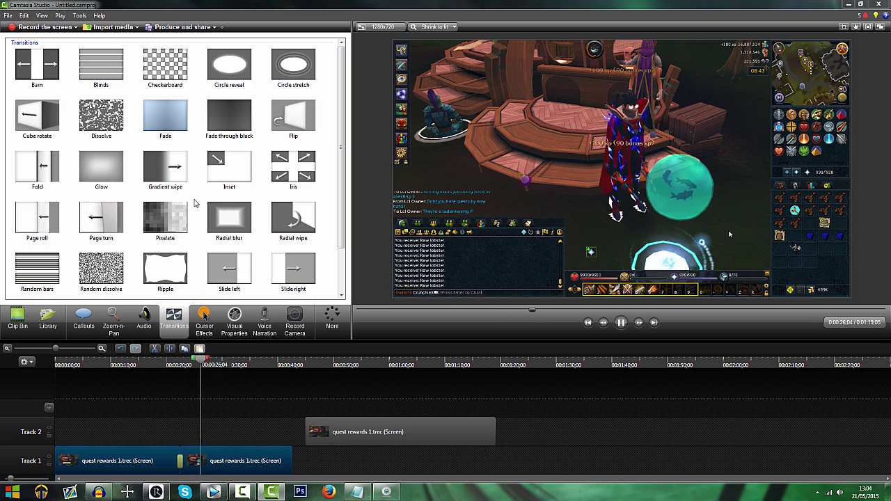
key(space)
click(102, 348)
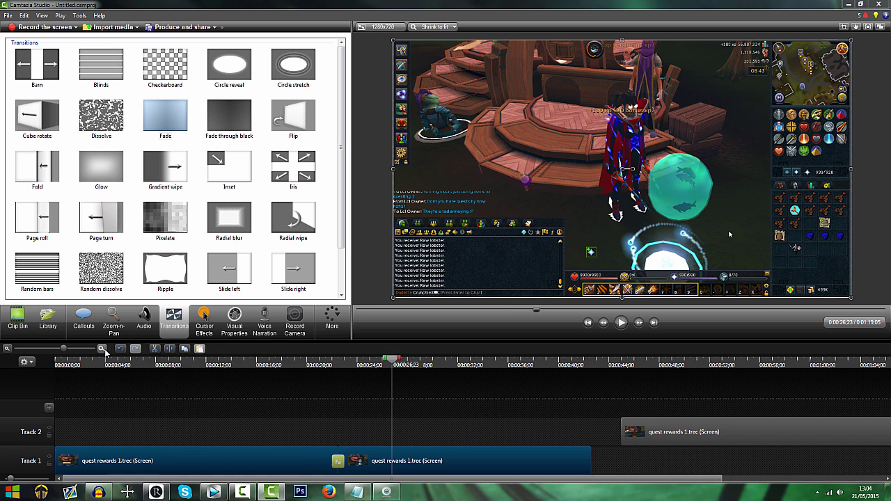
click(101, 348)
click(346, 363)
key(space)
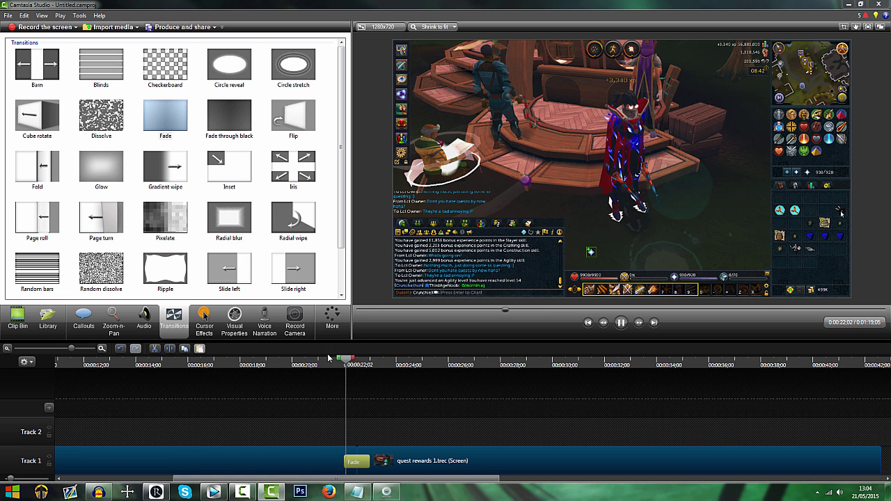
key(space)
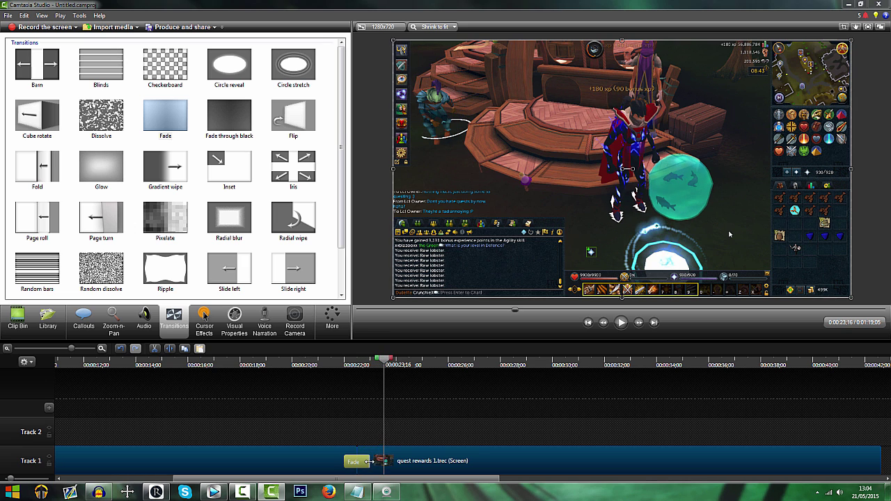
Lengthen, then shorten the Fade transition, replaying it after each change
drag(375, 468, 422, 449)
drag(297, 367, 265, 365)
key(space)
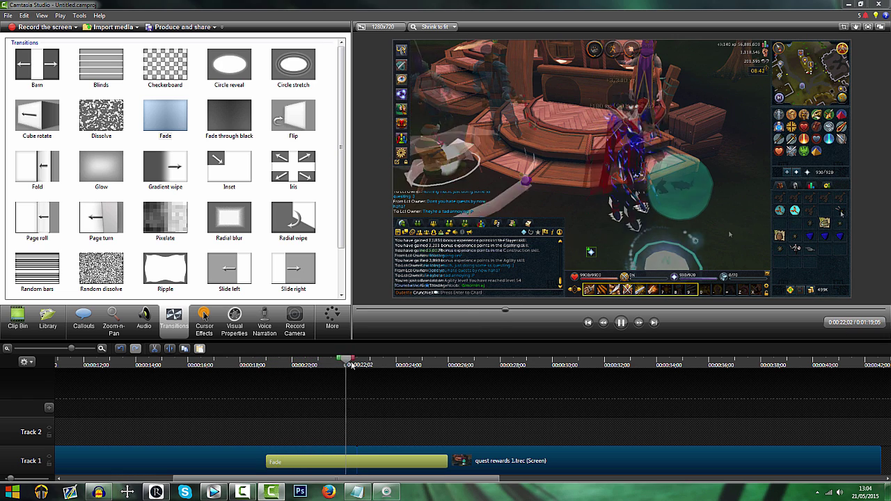
key(space)
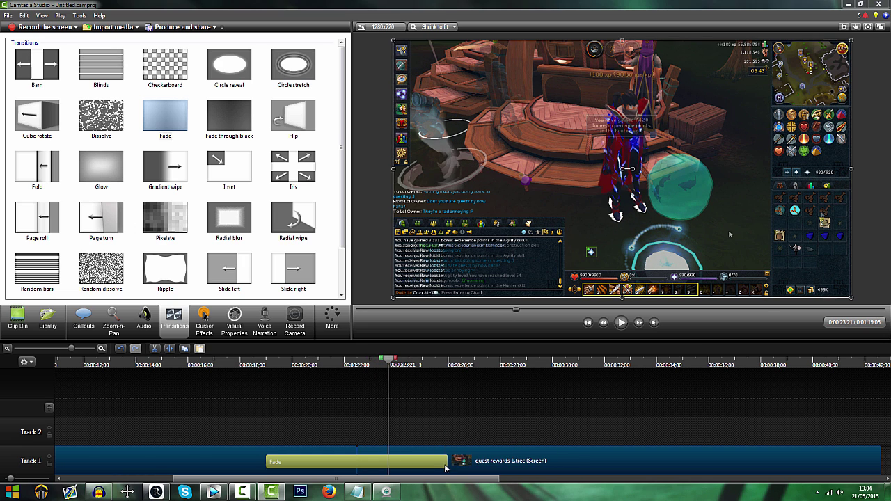
drag(441, 462, 367, 461)
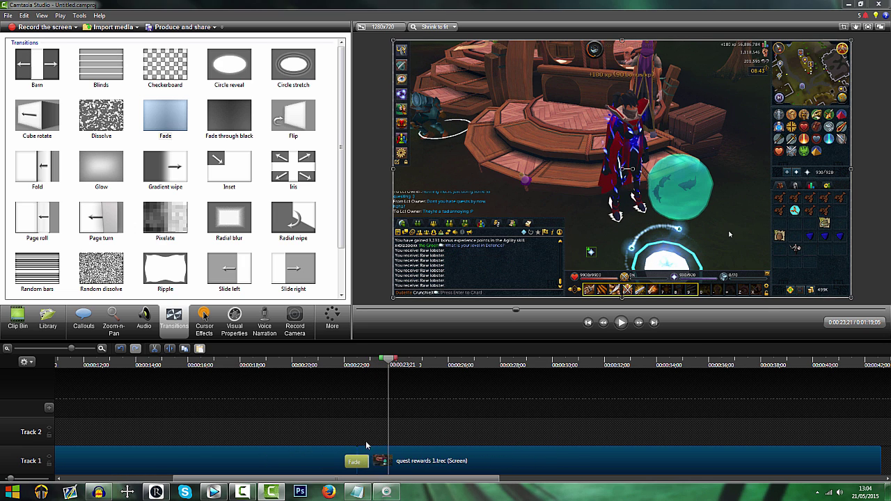
click(324, 367)
key(space)
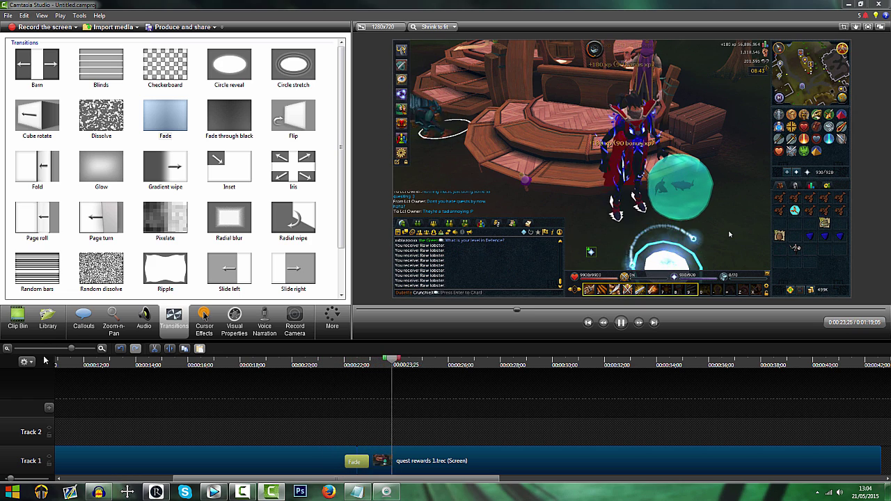
click(63, 350)
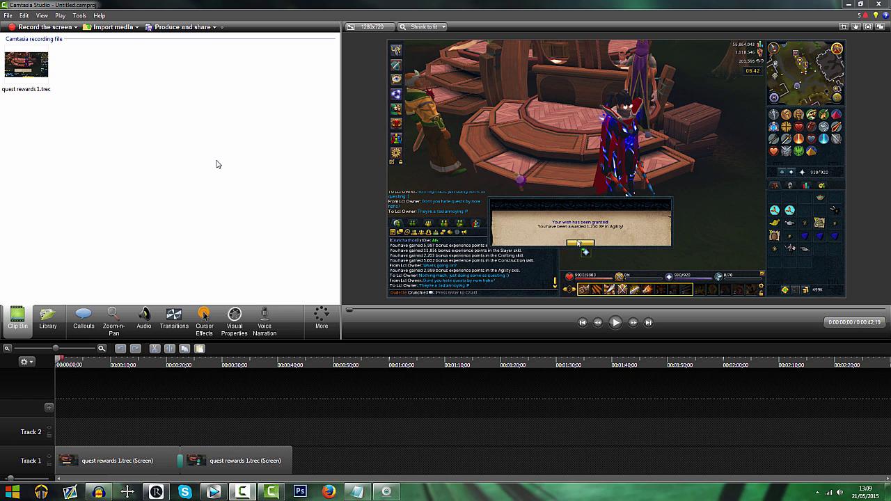
Preview the project, then import Lost Ashes - Dreamchasers.wav into the Clip Bin
click(615, 323)
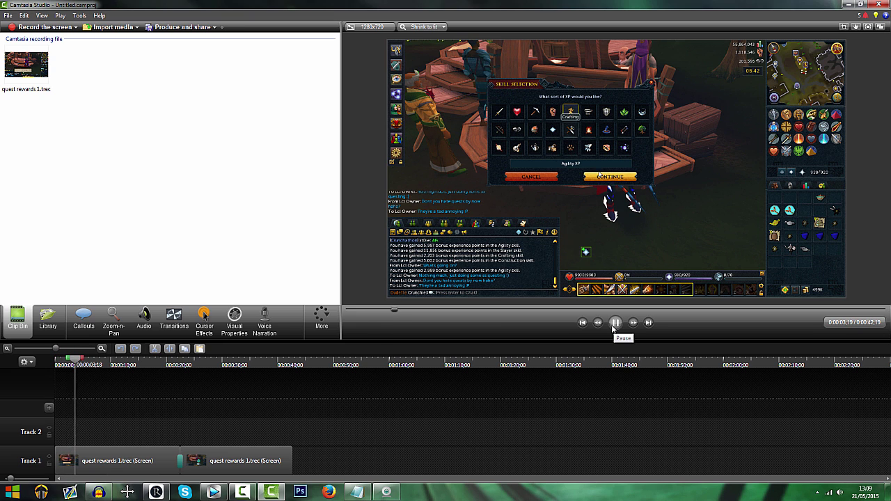
click(615, 324)
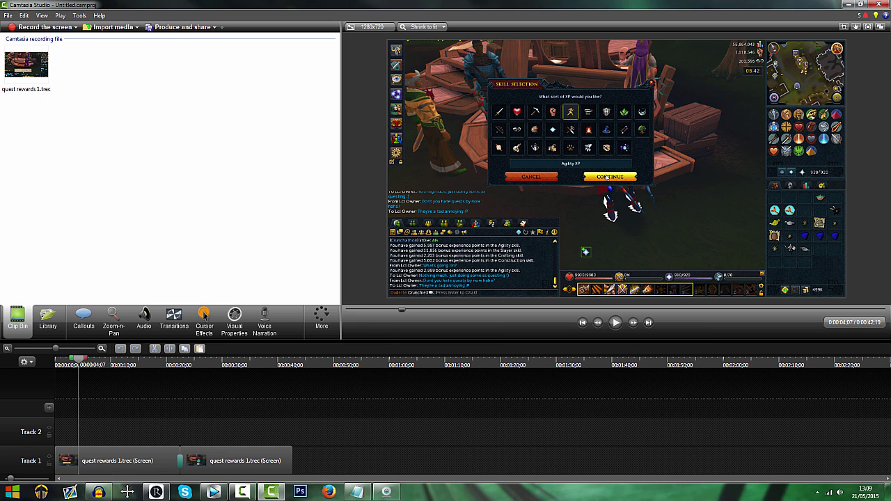
drag(890, 263, 81, 165)
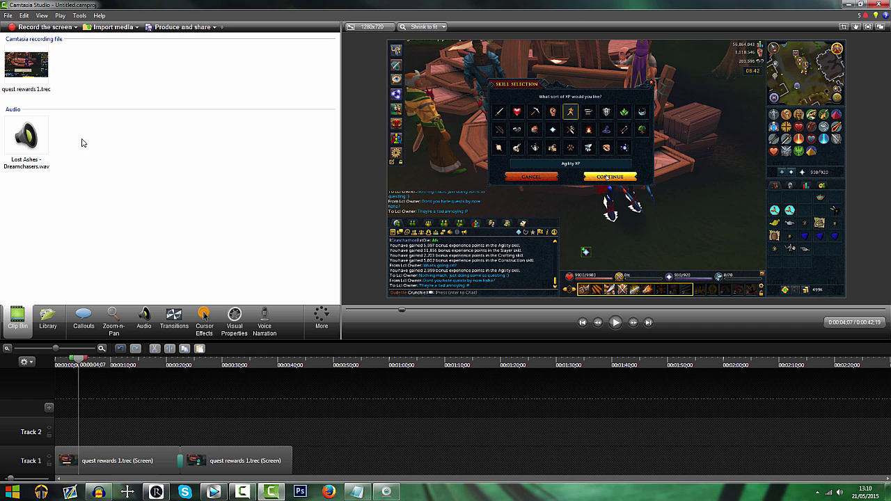
Place Lost Ashes - Dreamchasers.wav on Track 2 and split it at about 0:11 and 0:29
click(28, 139)
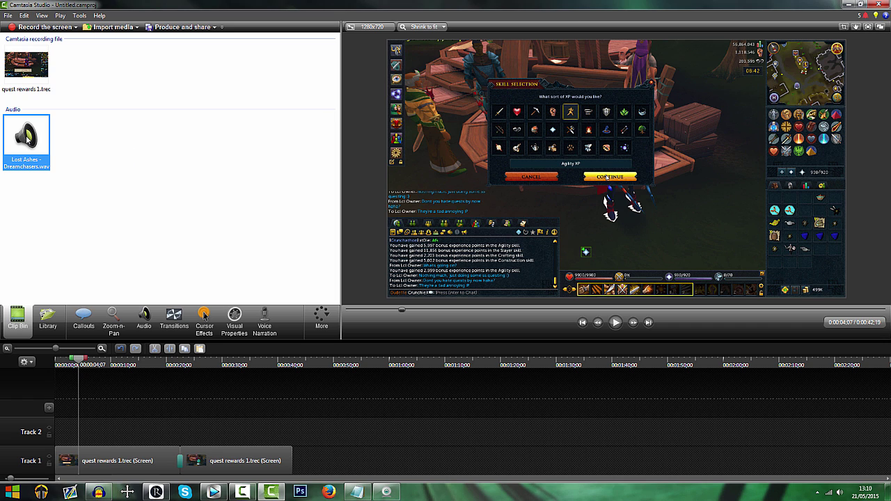
drag(101, 393, 86, 440)
click(116, 365)
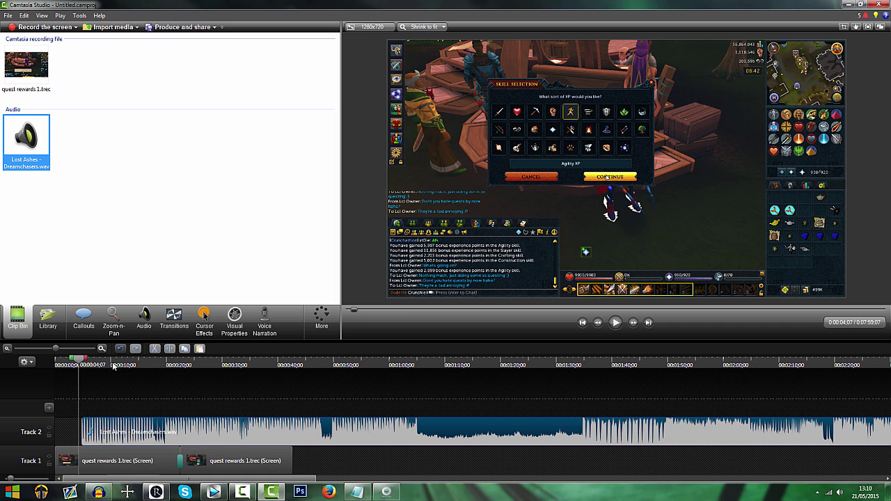
key(s)
click(216, 367)
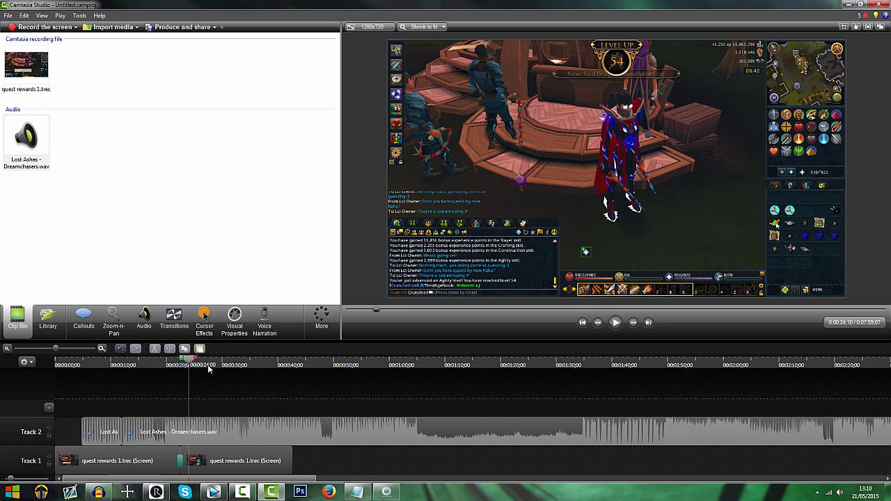
click(156, 431)
key(s)
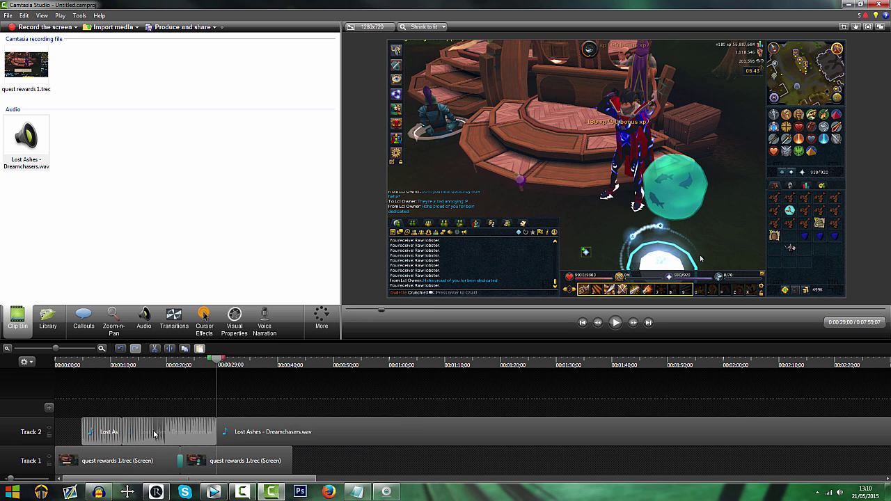